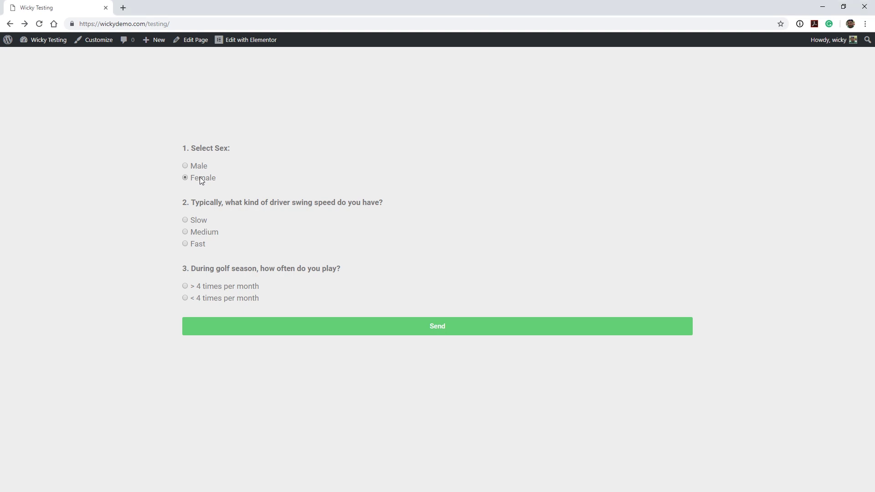
Answer the golf survey with Slow swing speed and send it to load the cat=18,23,27 results
left_click(195, 221)
left_click(308, 334)
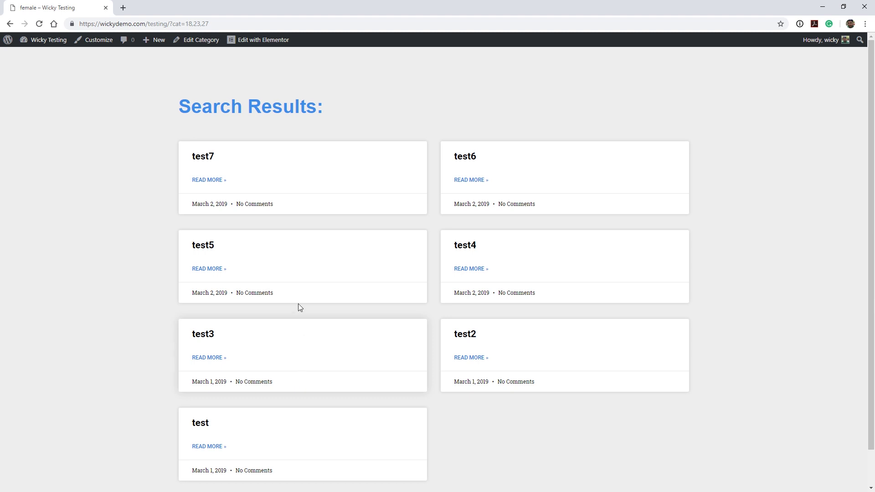
Highlight the category ids 18, 23 and 27 in the results address
left_click(221, 22)
left_click(221, 22)
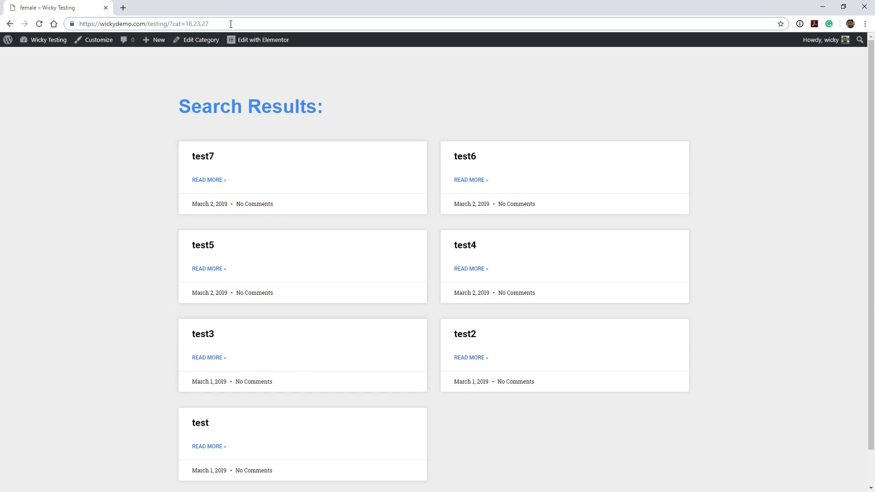
left_click_drag(217, 23, 170, 24)
left_click(210, 23)
left_click_drag(169, 23, 212, 23)
left_click(197, 23)
left_click_drag(202, 24, 208, 24)
Change cat=18 to cat=19 in the address and load the male results
left_click(192, 24)
key("Delete")
type("9")
key("Return")
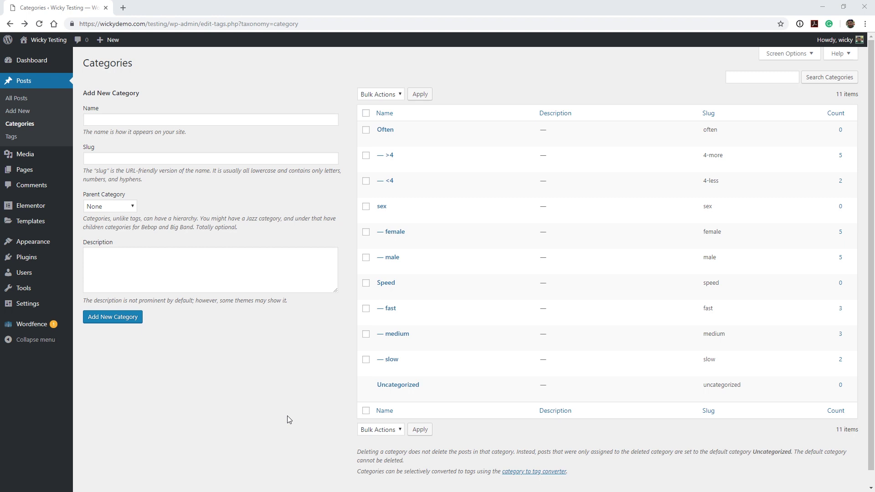
Open the >4 category and confirm its tag_ID in the address is 27
mouse_move(395, 161)
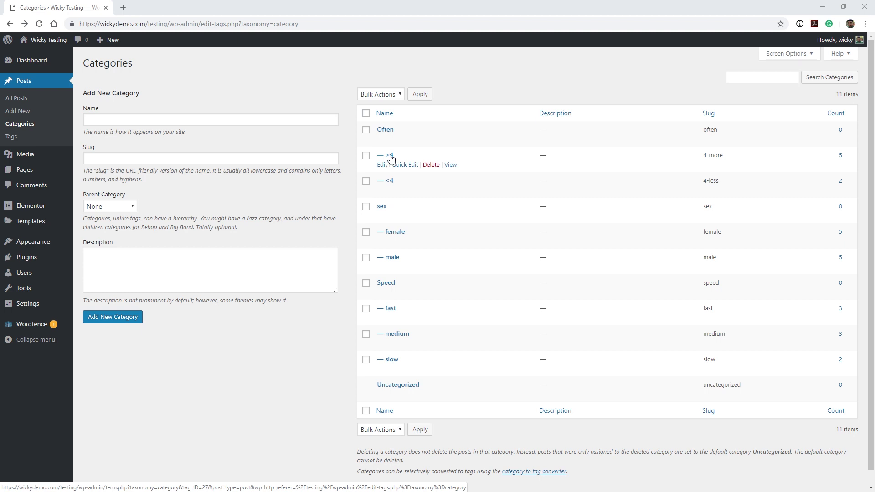
left_click(388, 156)
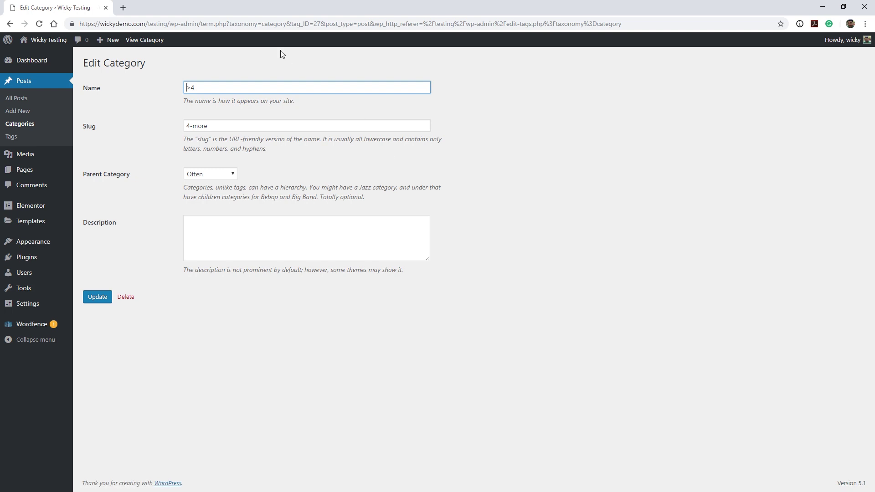
left_click(313, 23)
left_click(314, 23)
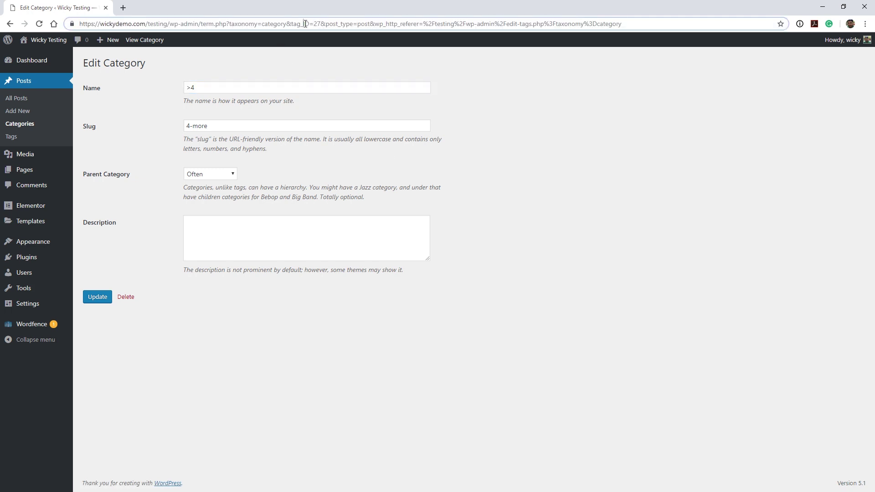
left_click_drag(303, 23, 321, 24)
Return to the categories list and go to the list of all posts
left_click(9, 24)
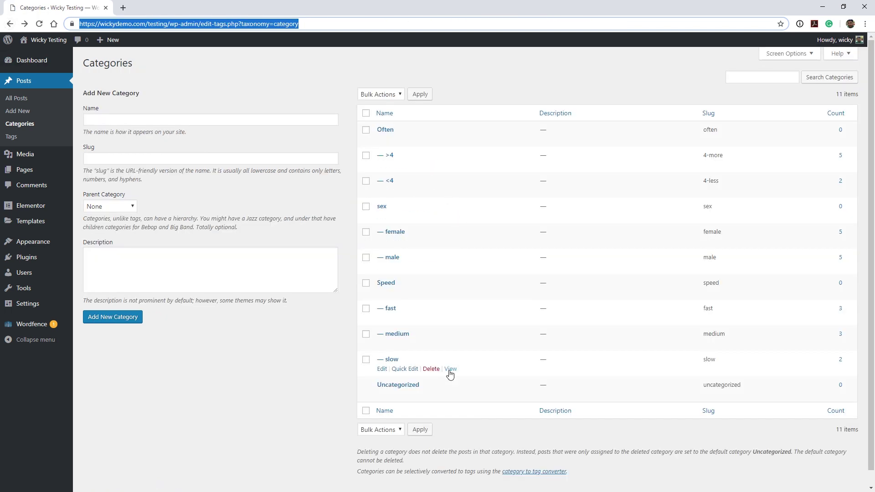
left_click(21, 123)
left_click(29, 100)
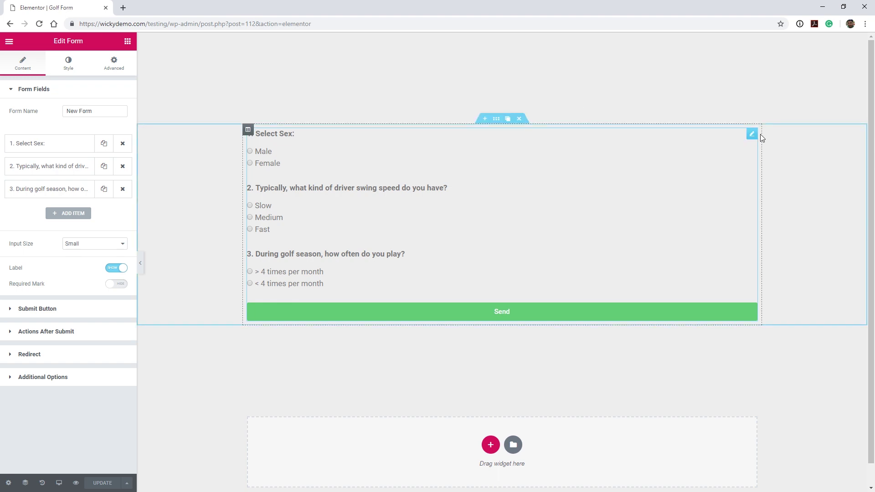
Expand the Select Sex field, review its Male and Female options, and show its Advanced settings
mouse_move(753, 138)
left_click(55, 149)
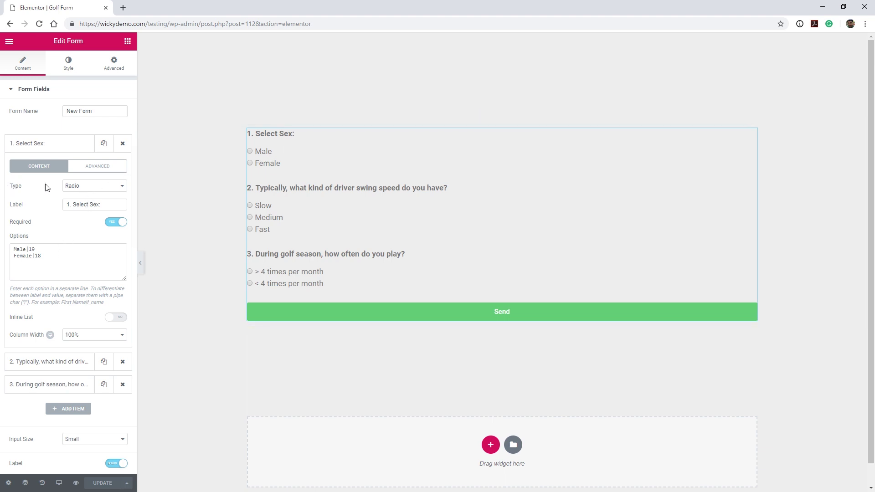
left_click(27, 249)
left_click(89, 170)
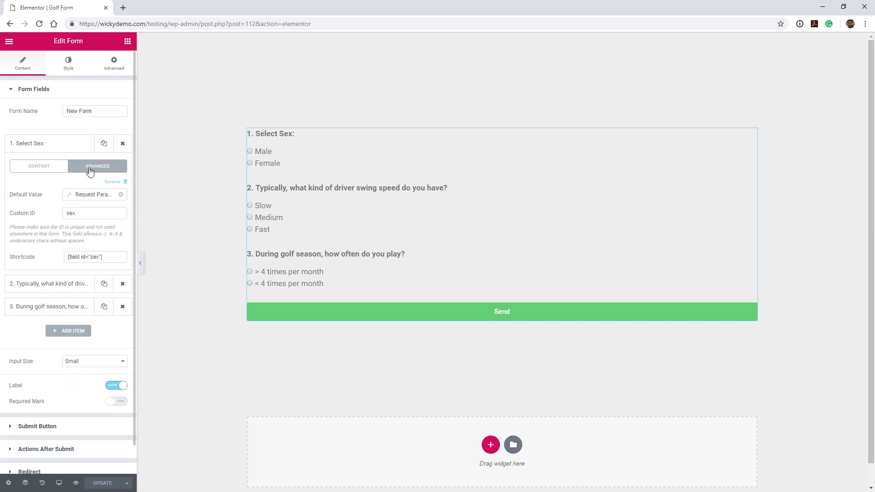
Browse the dynamic tags list, then check the Male option's value 19
left_click(121, 184)
left_click_drag(120, 207, 121, 244)
left_click(28, 168)
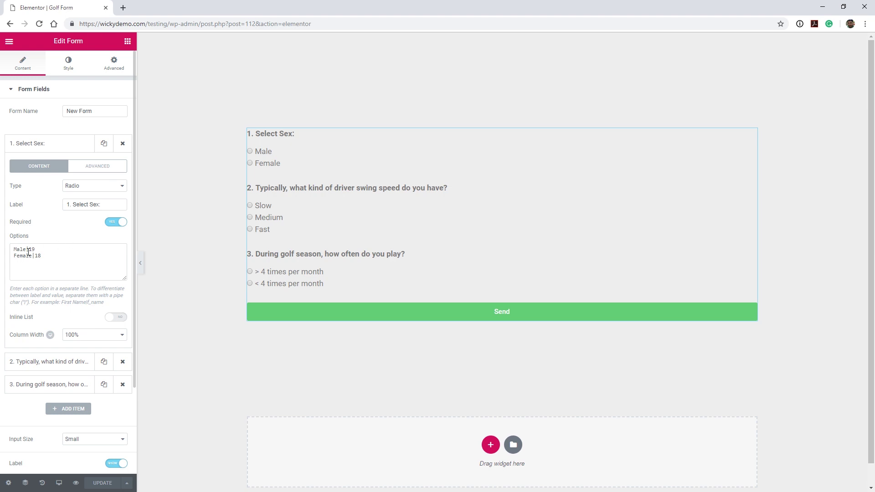
left_click_drag(30, 250, 35, 249)
left_click(39, 252)
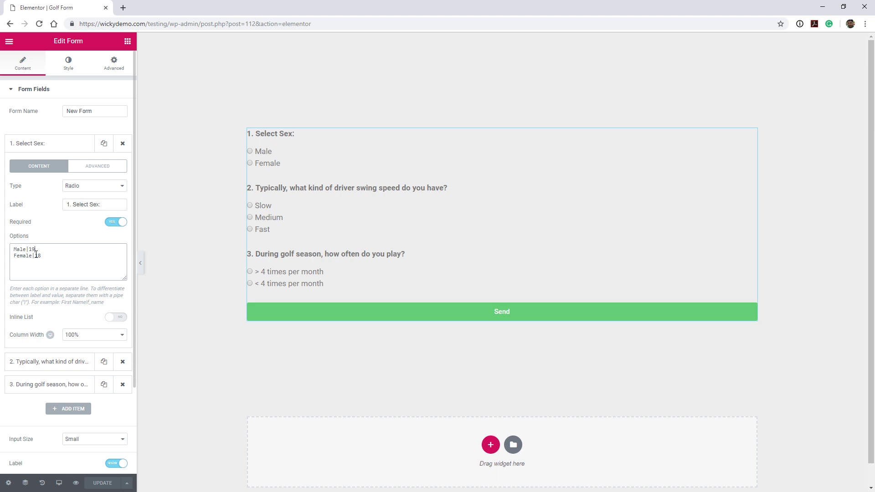
Review the Request Parameter default with Type Post and the [field id="sex"] shortcode, then return to Content
left_click(89, 168)
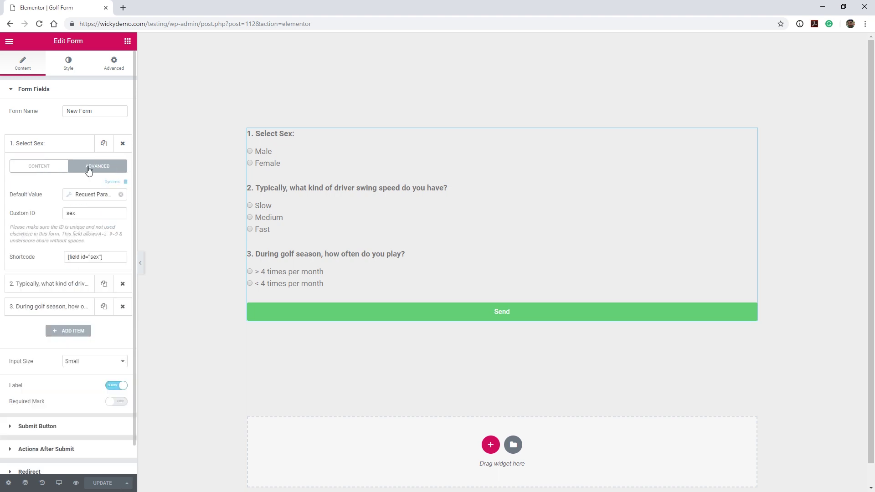
left_click(92, 195)
left_click(137, 236)
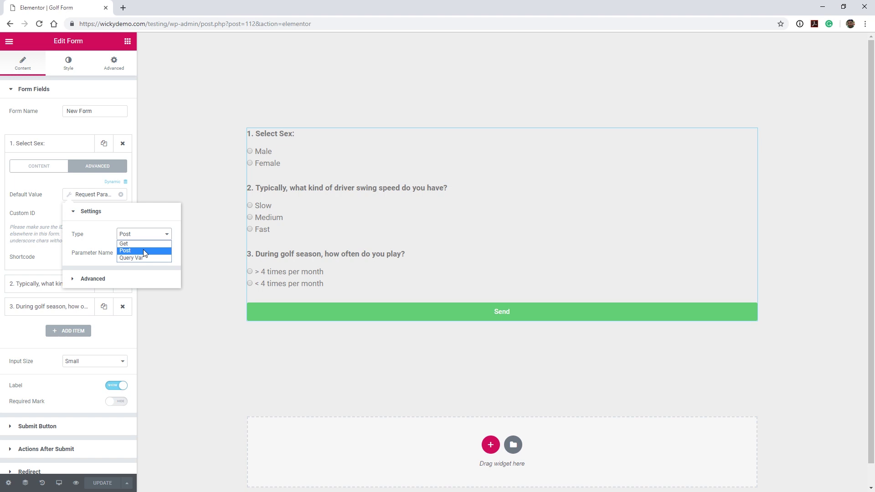
left_click(143, 251)
left_click(101, 280)
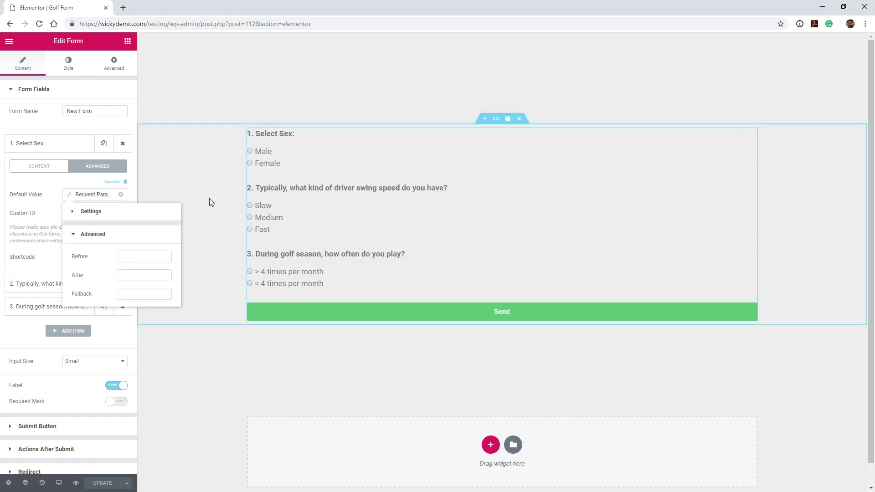
left_click(67, 203)
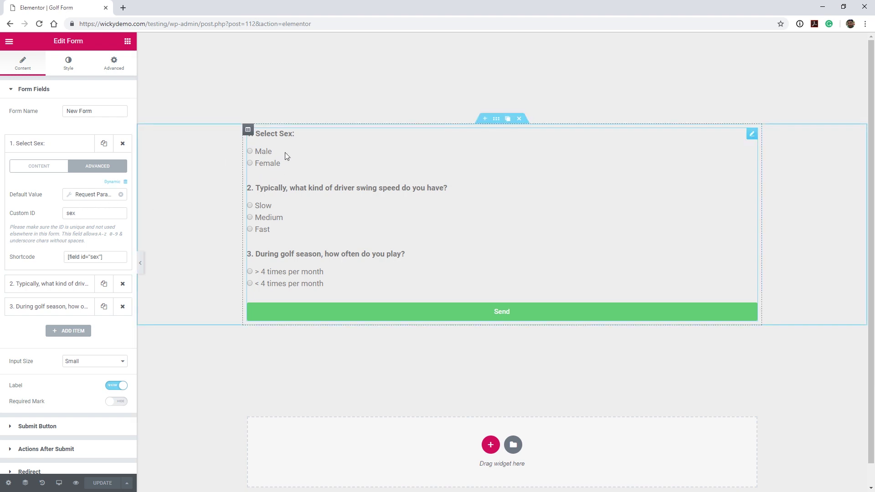
left_click(89, 257)
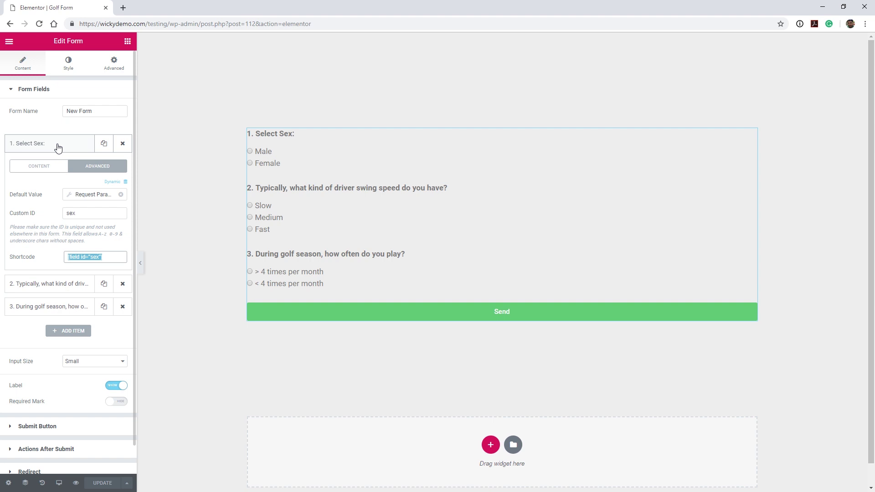
left_click(34, 167)
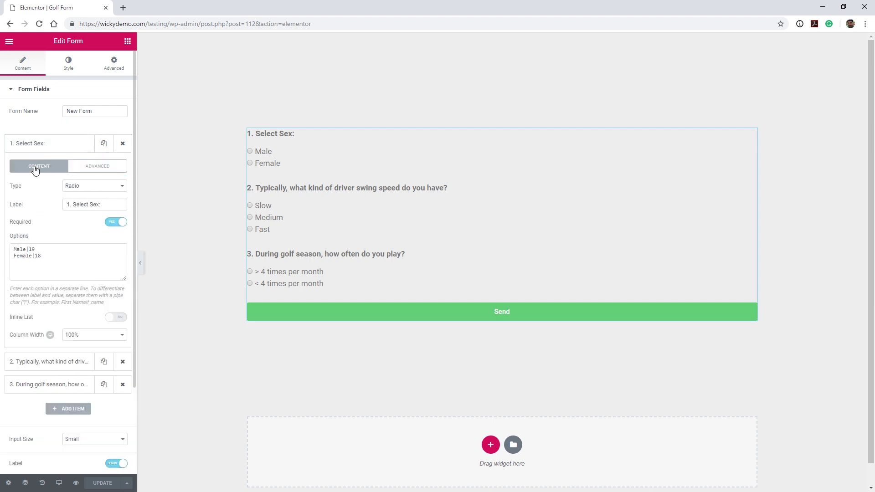
Check the swing speed field's advanced settings and its speed shortcode
left_click(51, 148)
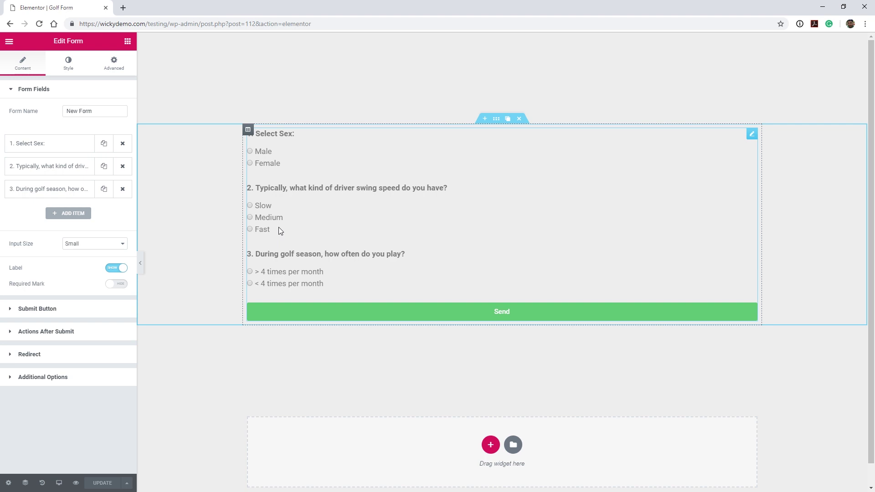
left_click(60, 169)
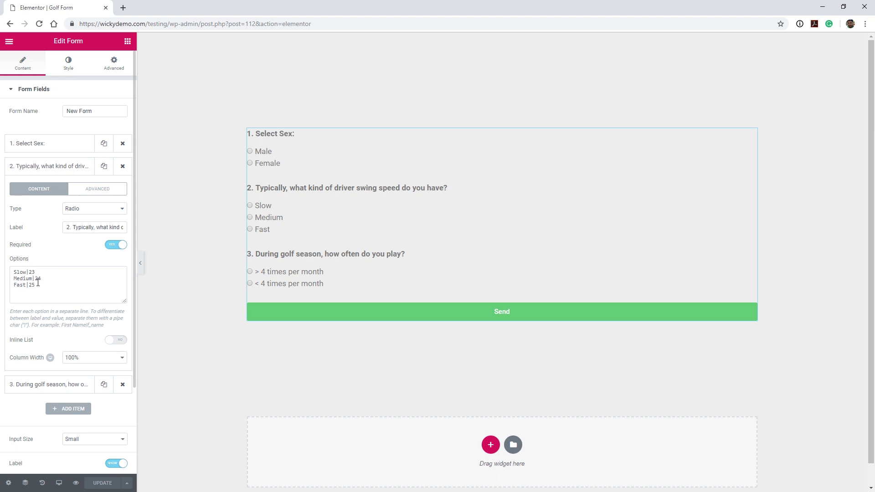
left_click(99, 190)
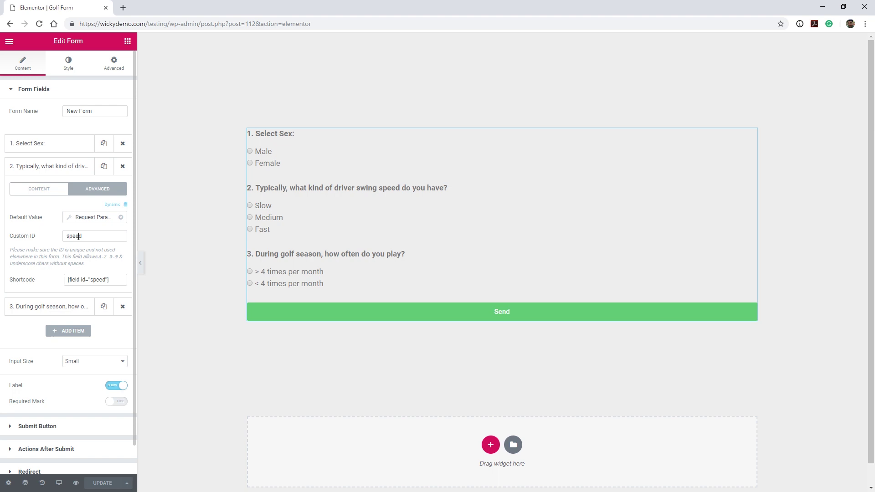
left_click(98, 281)
left_click(54, 170)
Check the golf frequency field's advanced settings with custom ID often, then collapse it
left_click(60, 195)
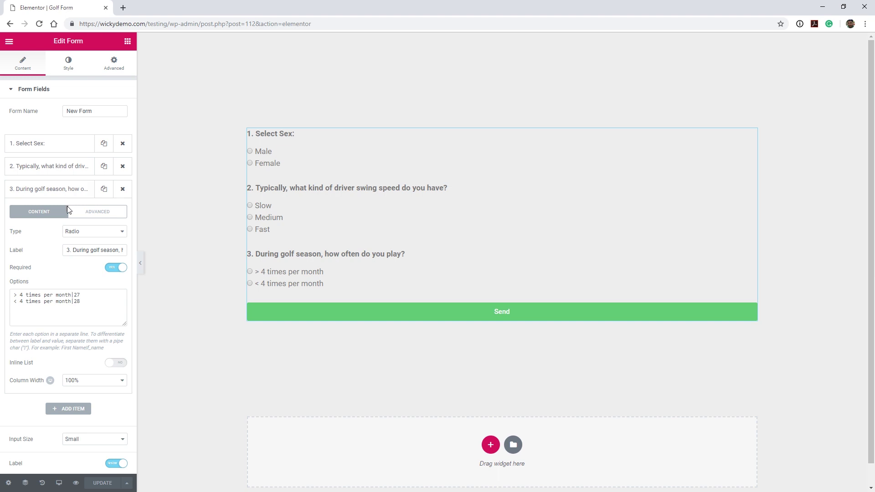
left_click(98, 212)
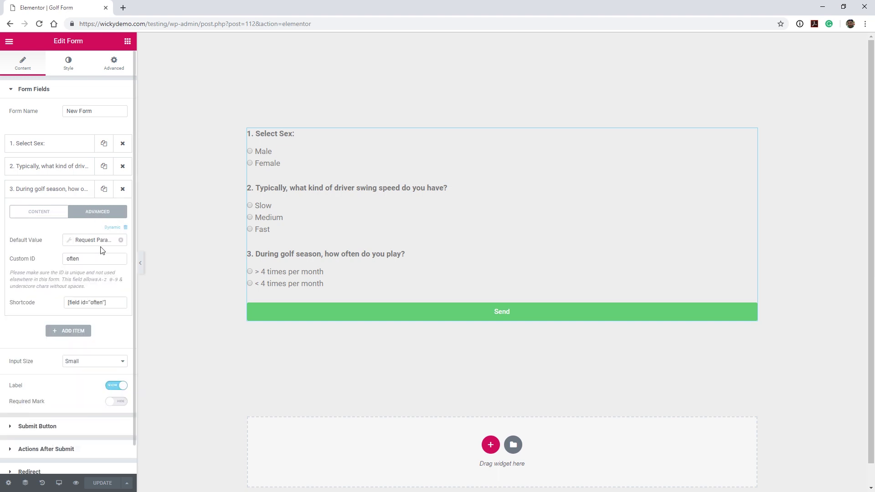
left_click(44, 216)
left_click(59, 191)
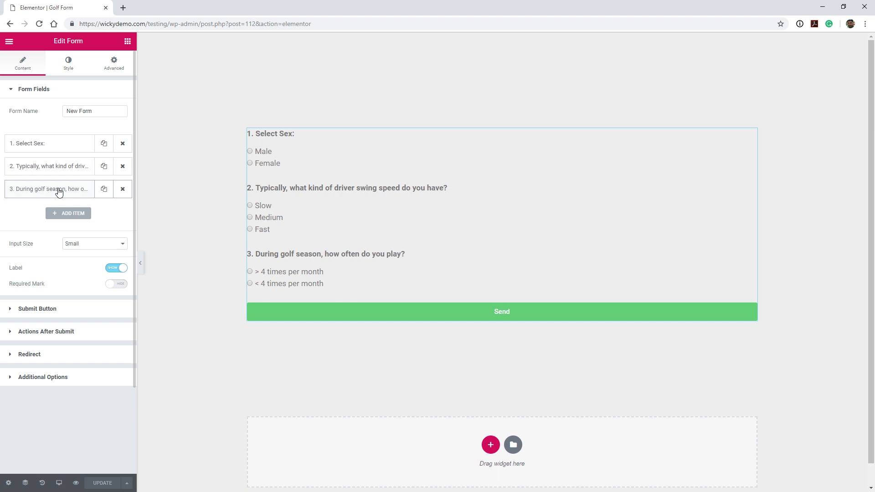
Expand the Submit Button and Actions After Submit sections to confirm the Redirect action
left_click(46, 314)
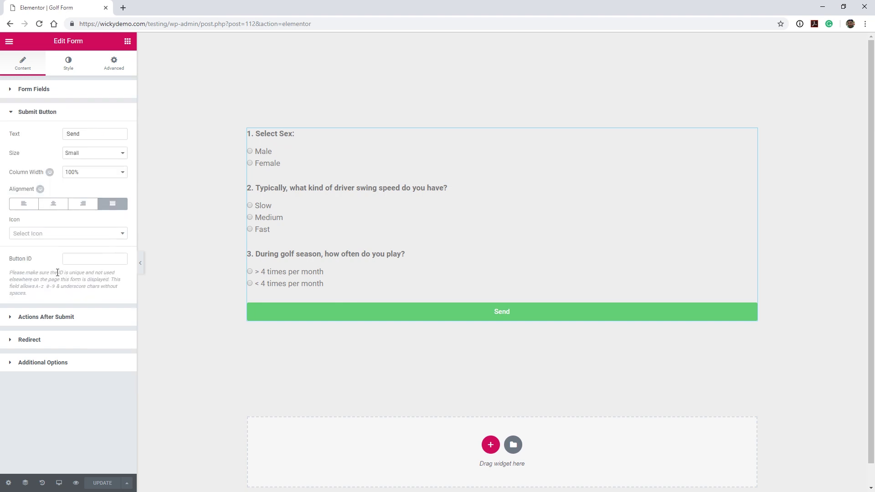
left_click(61, 321)
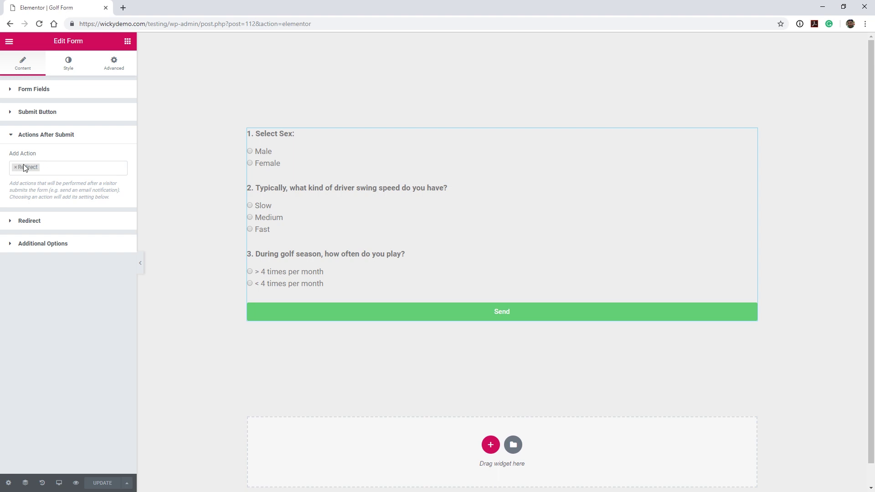
Copy the Redirect To URL with the sex, speed and often shortcodes into the browser address bar
left_click(37, 222)
left_click(46, 188)
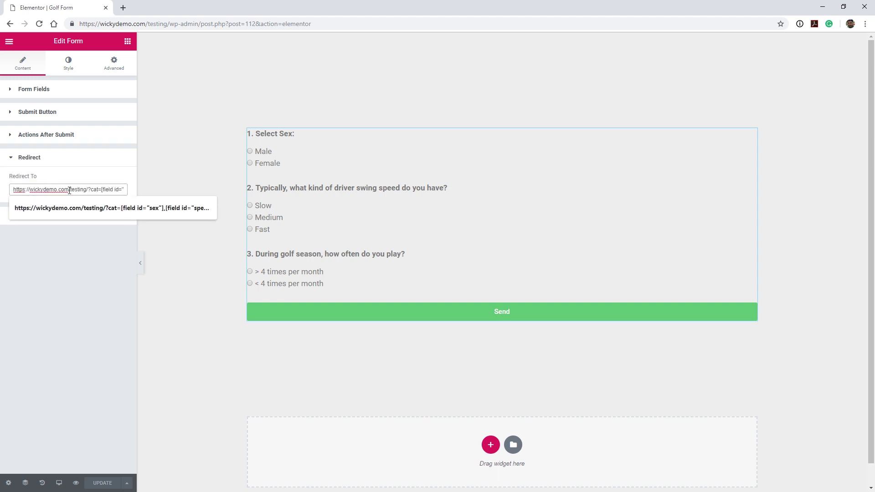
key("ctrl+a")
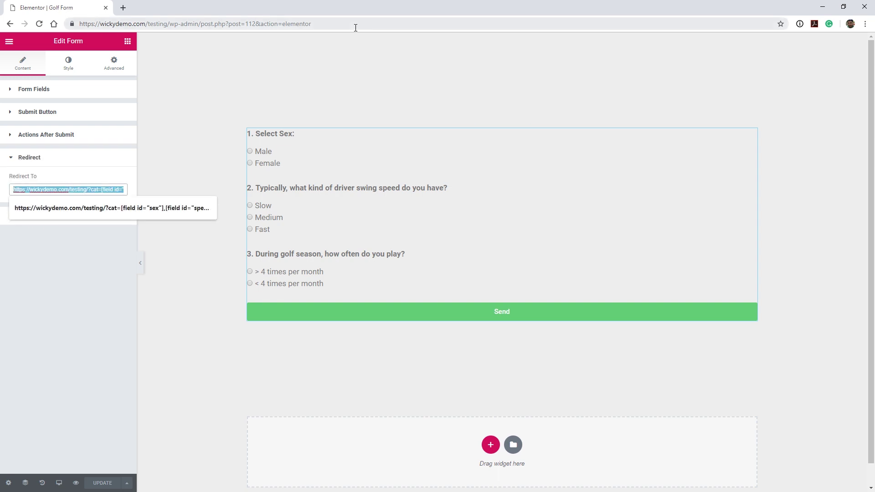
left_click(355, 27)
type("https://wickydemo.com/testing/?cat=[field id=\"sex\"],[field id=\"speed\"],[field id=\"often\"]")
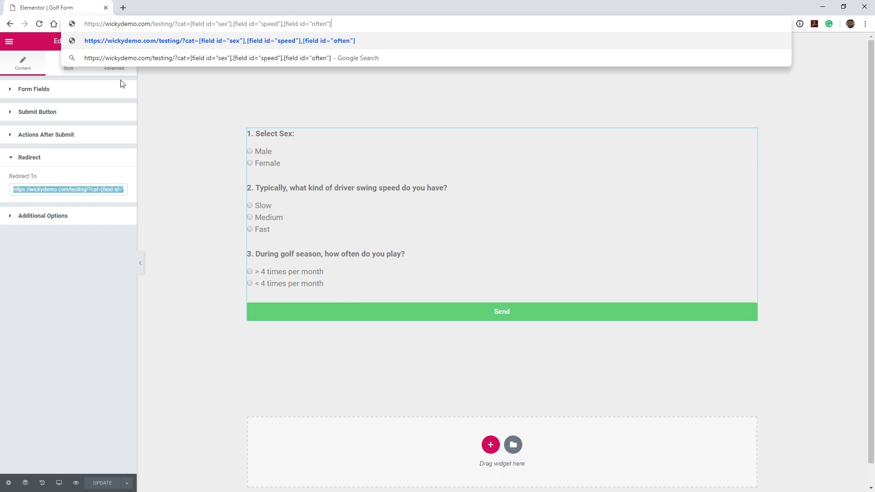
Reopen the Select Sex field's Advanced tab and select its [field id="sex"] shortcode
left_click(53, 114)
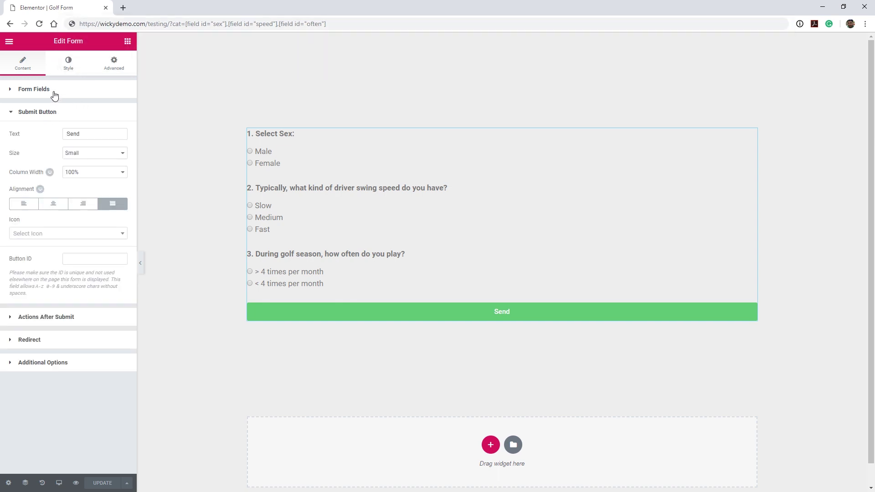
left_click(54, 91)
left_click(60, 145)
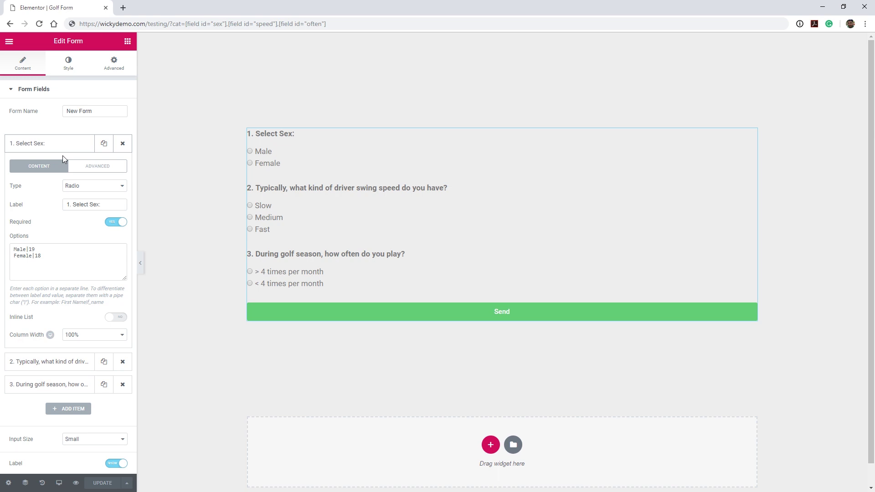
left_click(91, 166)
left_click(95, 258)
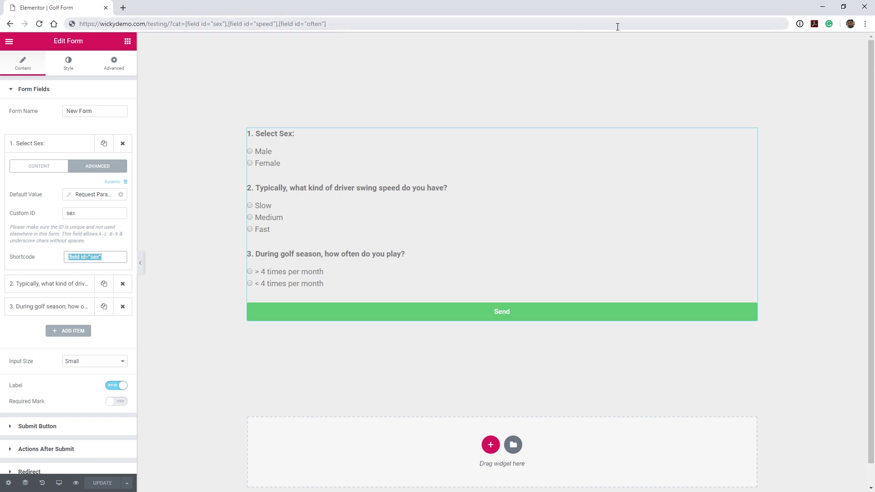
Compare the Redirect To URL with the Additional Options section
left_click(39, 89)
left_click(56, 158)
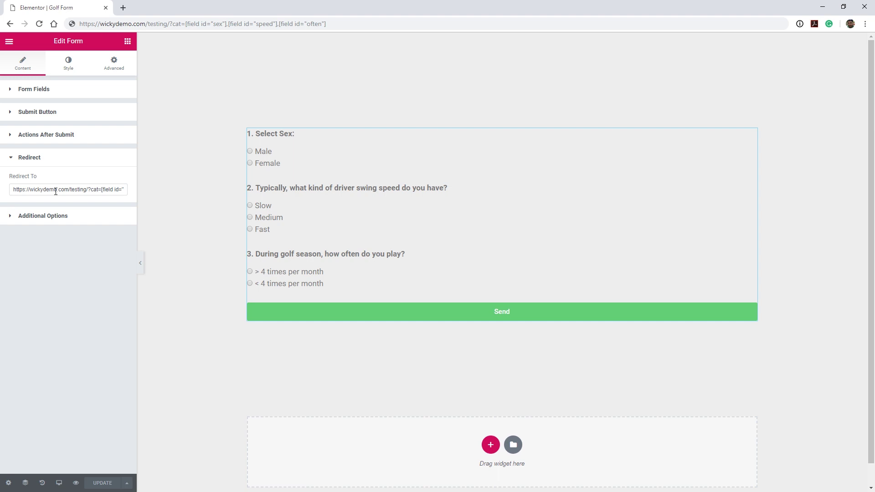
left_click(91, 189)
left_click(90, 330)
left_click(61, 214)
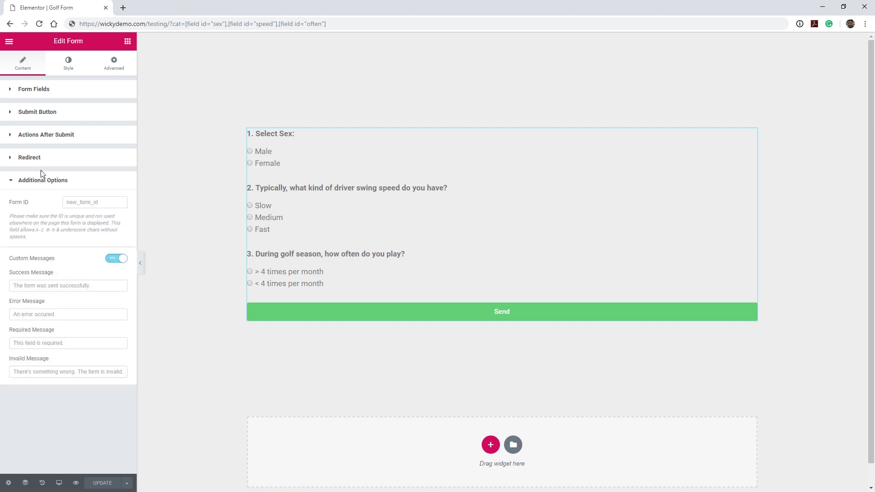
left_click(73, 159)
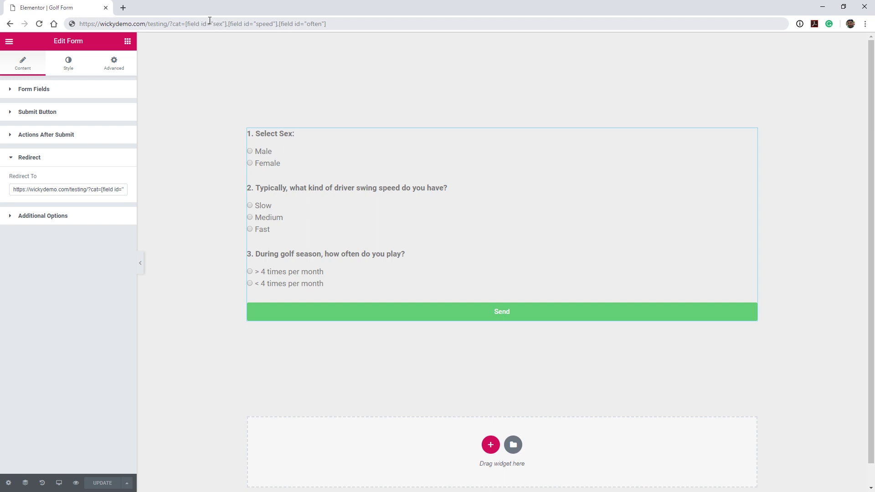
Recheck the Select Sex field in the form fields list, then collapse the list
left_click(62, 89)
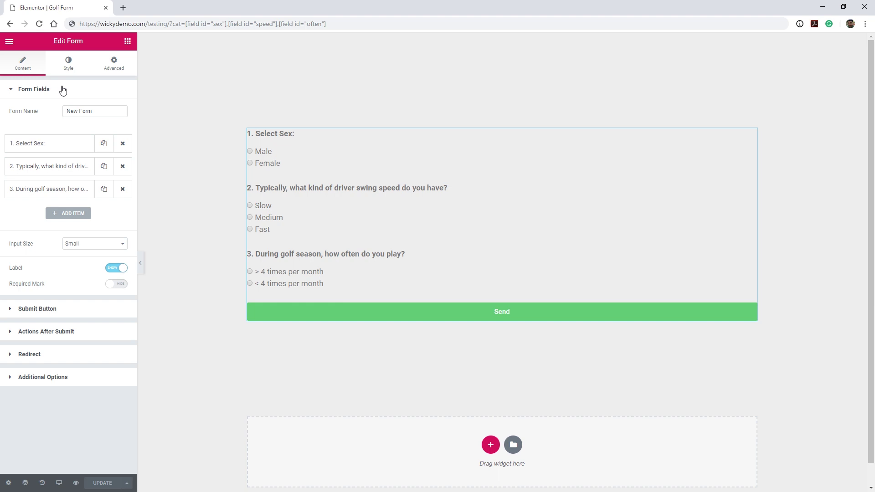
left_click(60, 144)
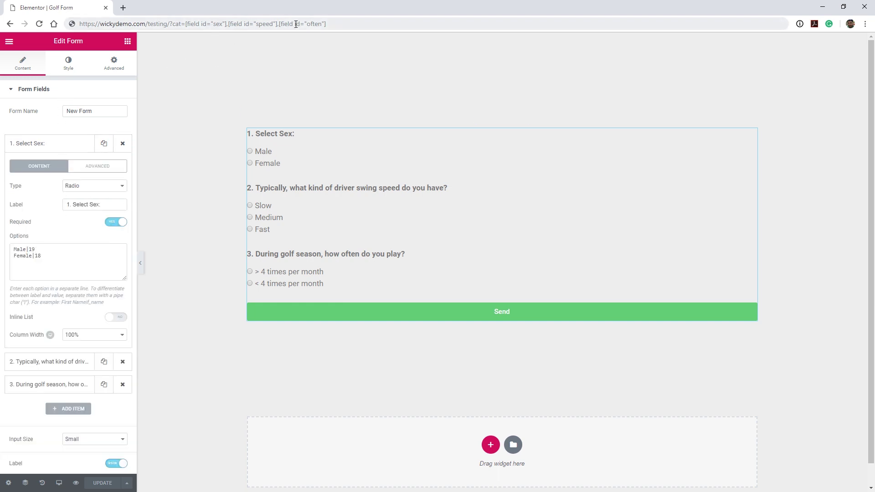
left_click(33, 93)
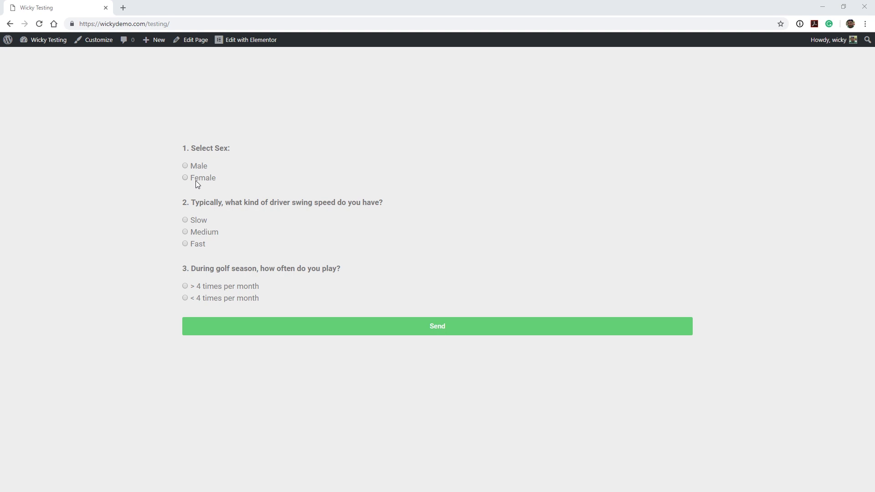
Answer the survey Female, Medium and more than 4 times per month, then send it
left_click(196, 180)
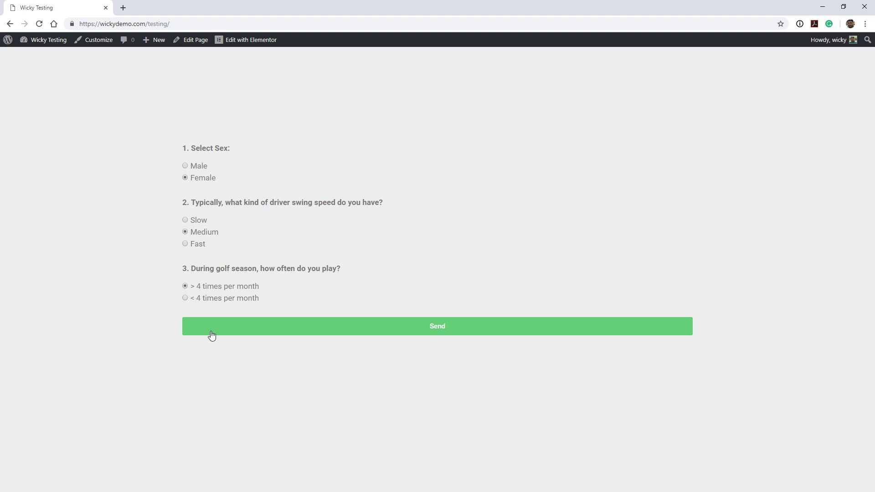
left_click(245, 328)
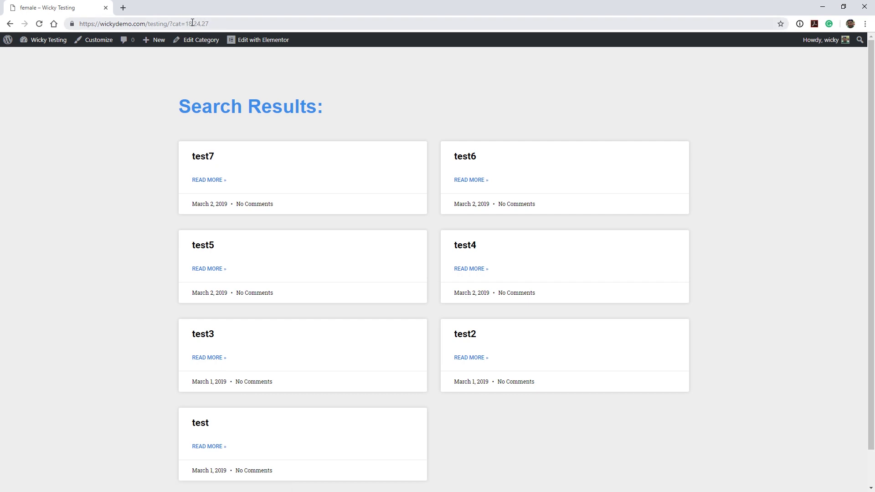
left_click(193, 25)
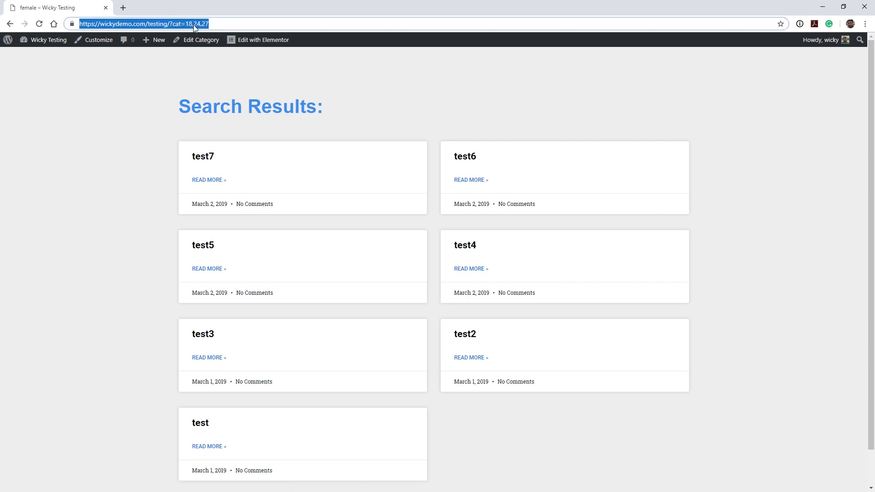
left_click(203, 24)
left_click_drag(214, 24, 171, 28)
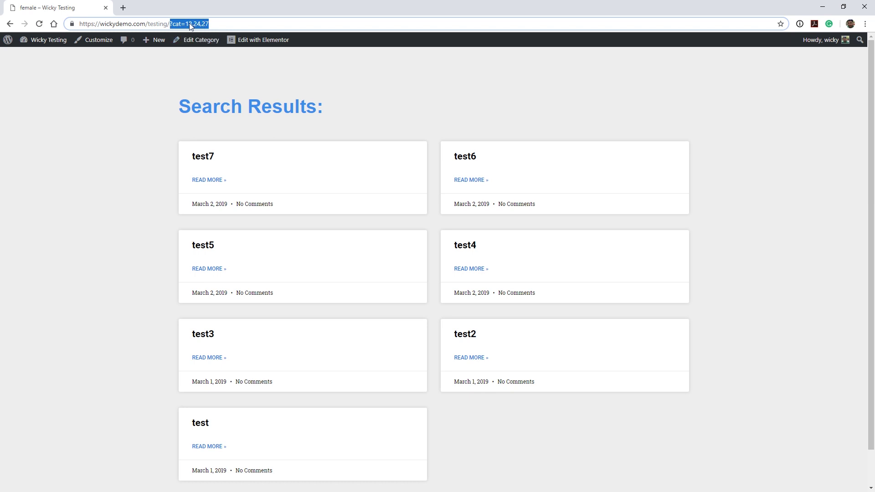
scroll(146, 160, "down", 1)
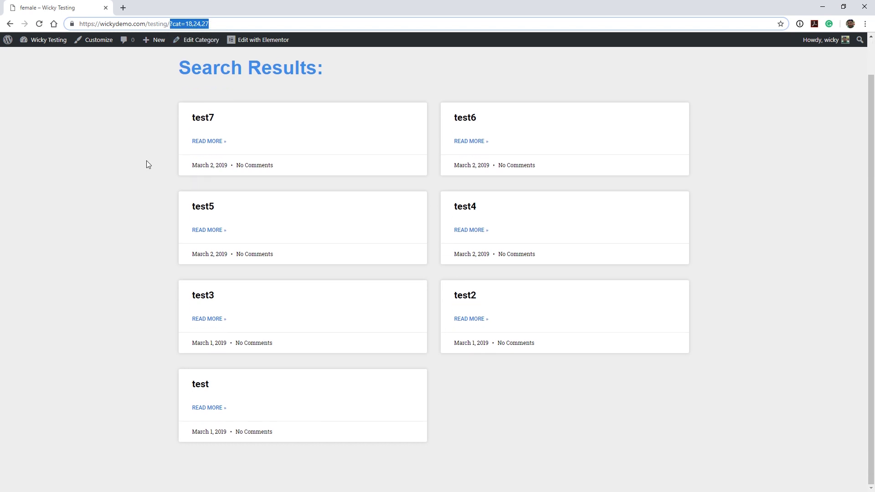
scroll(147, 162, "up", 1)
left_click(263, 23)
left_click_drag(264, 23, 64, 19)
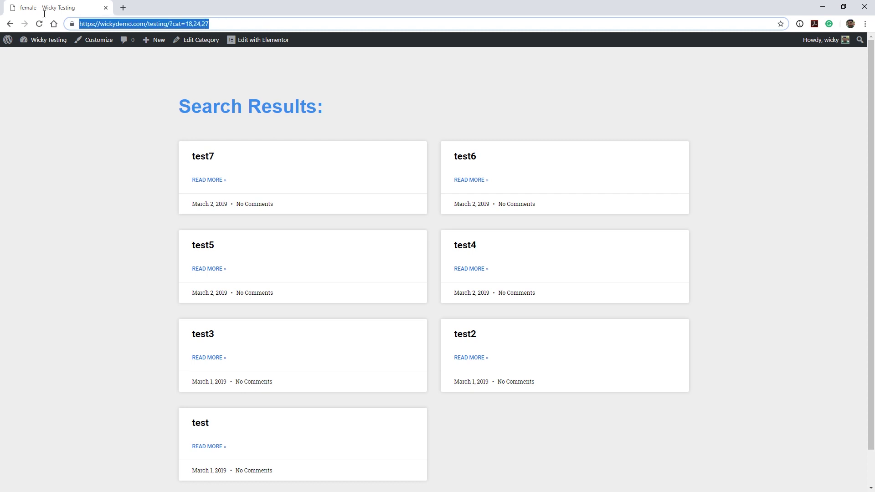
left_click_drag(209, 24, 170, 26)
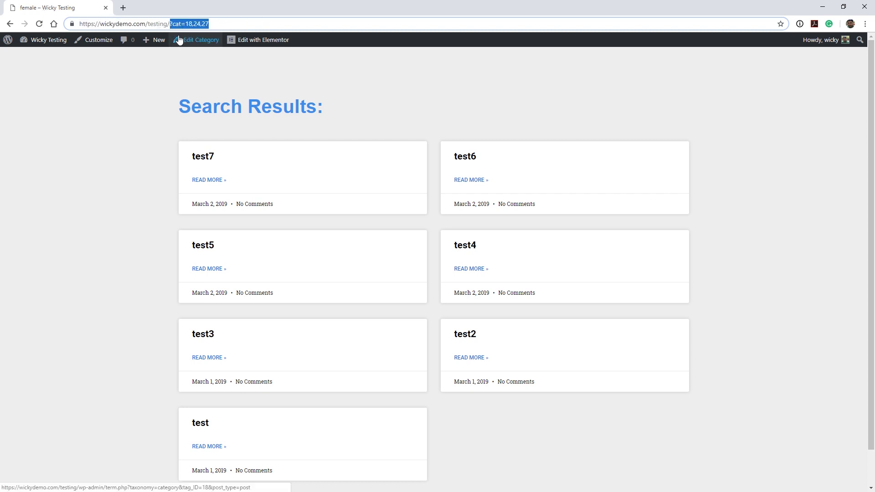